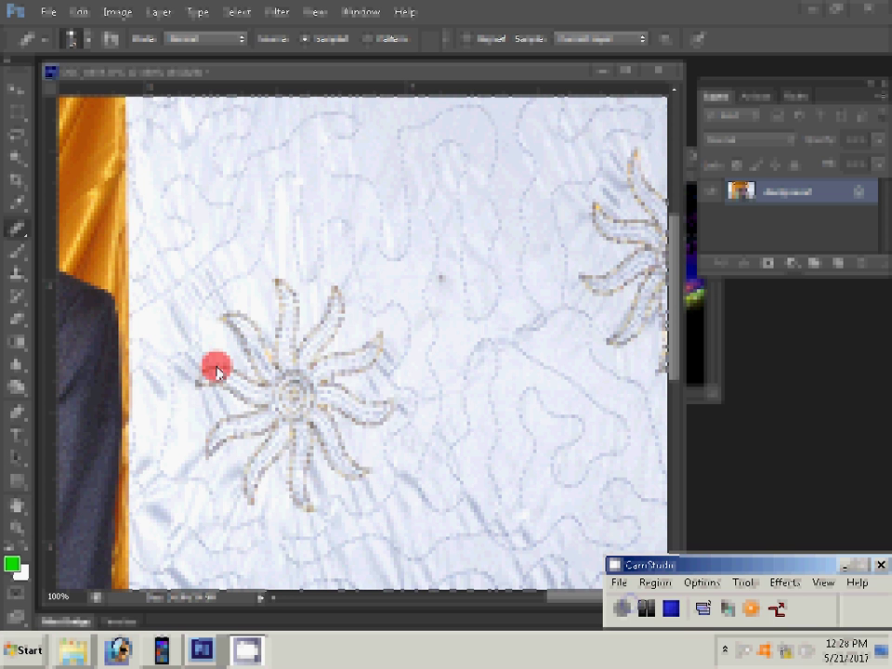
Pan the canvas to the man's face and bring up the Filter menu's Sharpen options
{"action": "left_click_drag", "start_coordinate": [215, 372], "coordinate": [566, 354]}
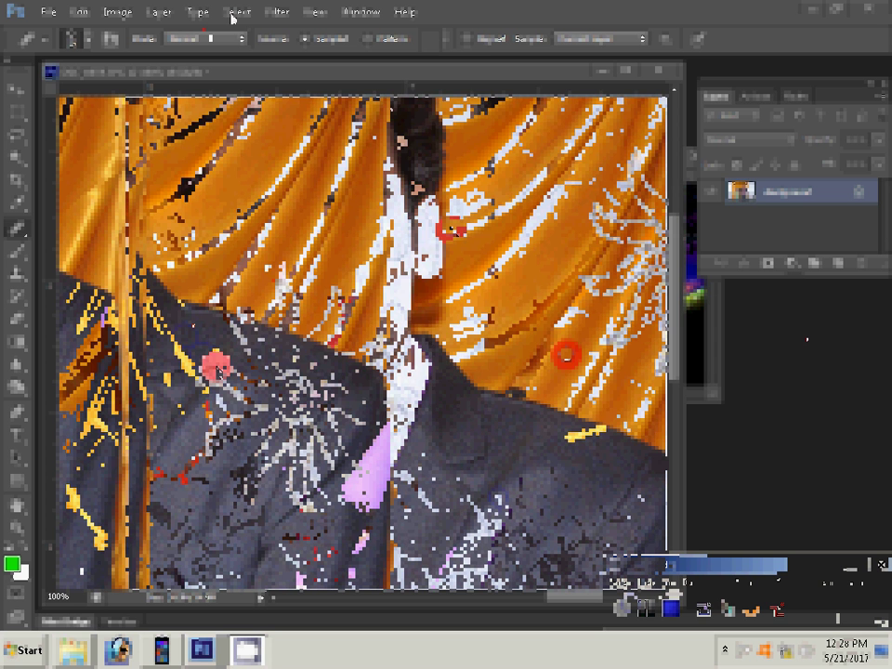
{"action": "left_click", "coordinate": [278, 13]}
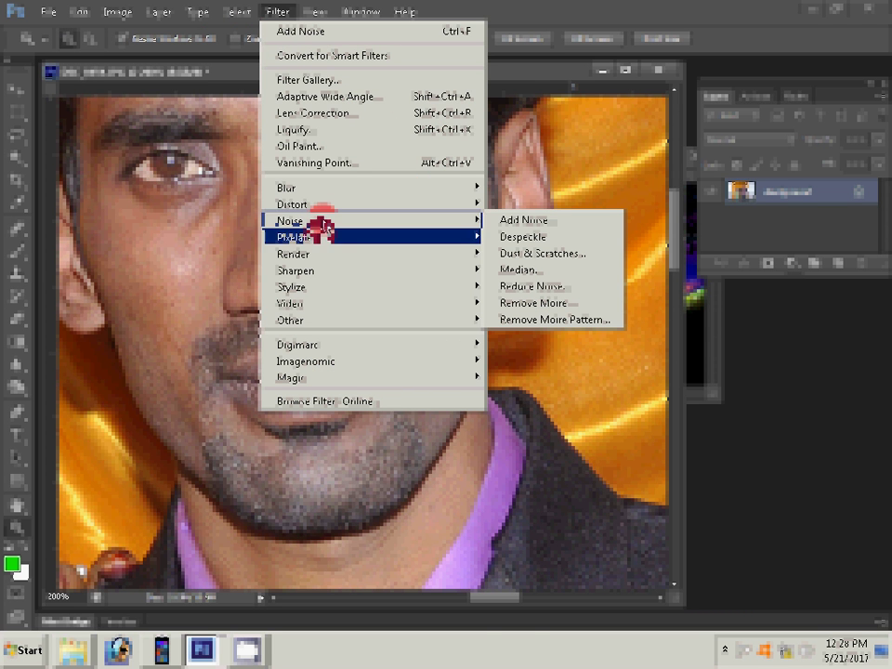
{"action": "mouse_move", "coordinate": [295, 269]}
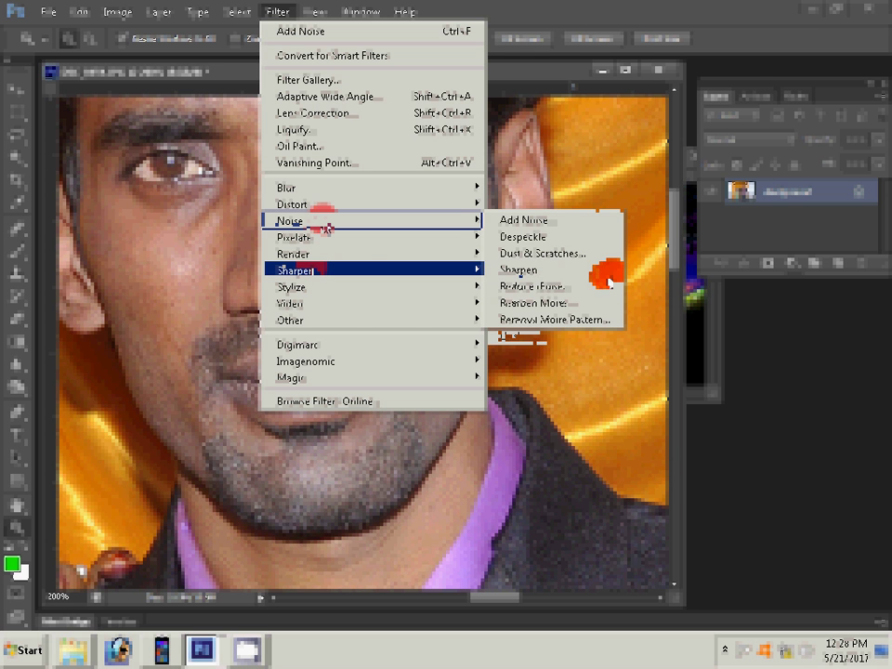
{"action": "left_click", "coordinate": [578, 317]}
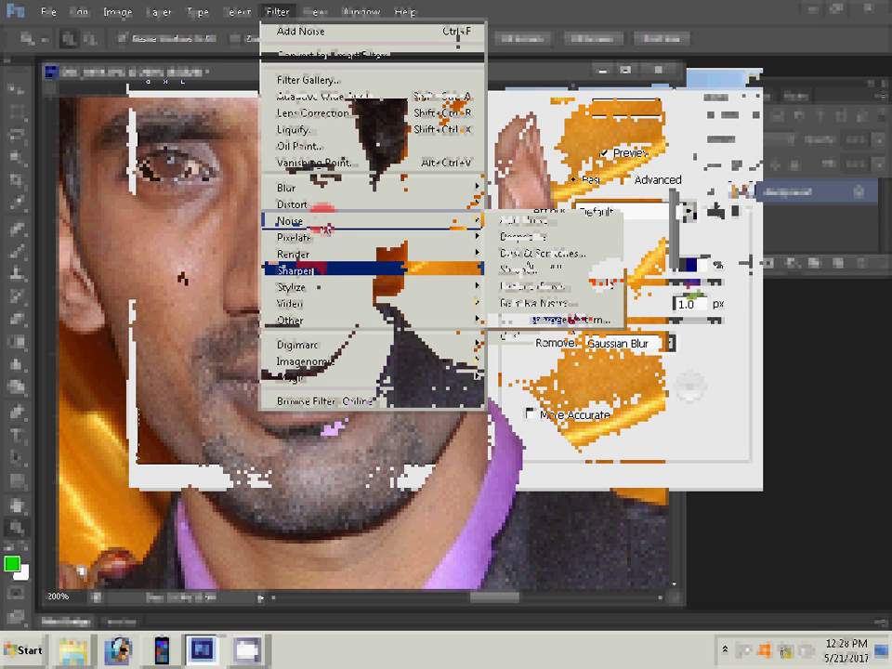
{"action": "left_click", "coordinate": [632, 343]}
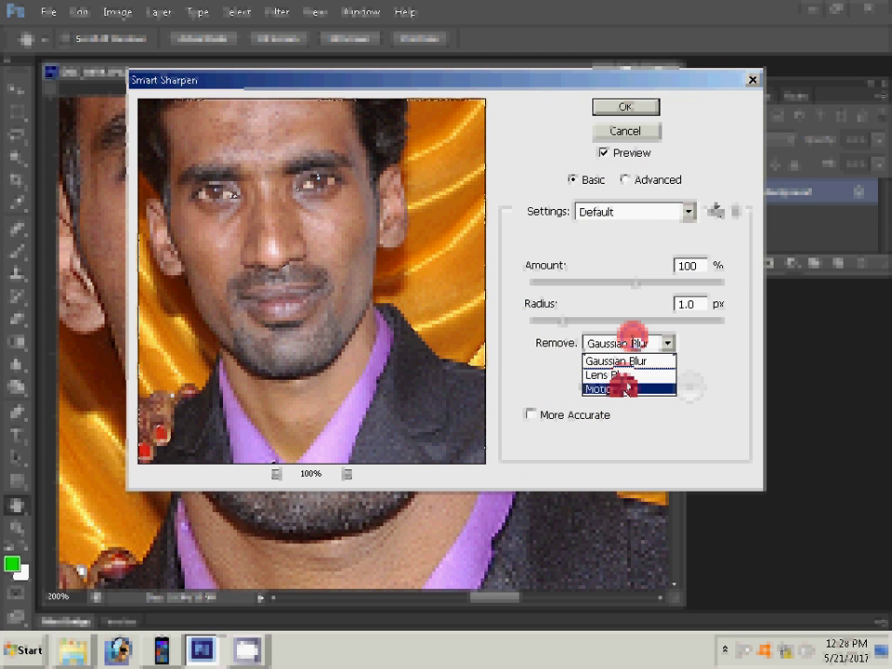
{"action": "left_click", "coordinate": [624, 384]}
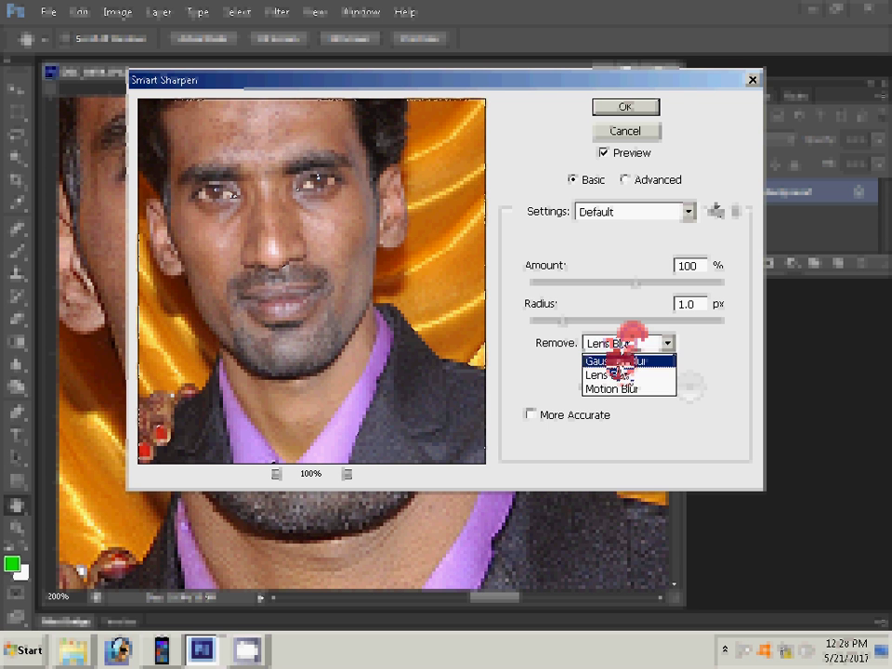
{"action": "left_click", "coordinate": [619, 361]}
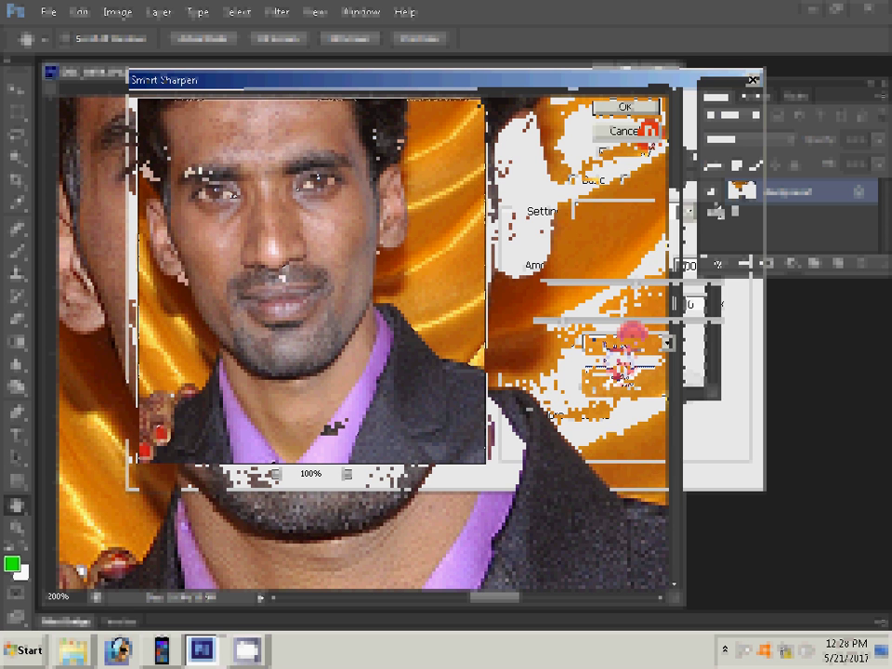
{"action": "left_click", "coordinate": [268, 12]}
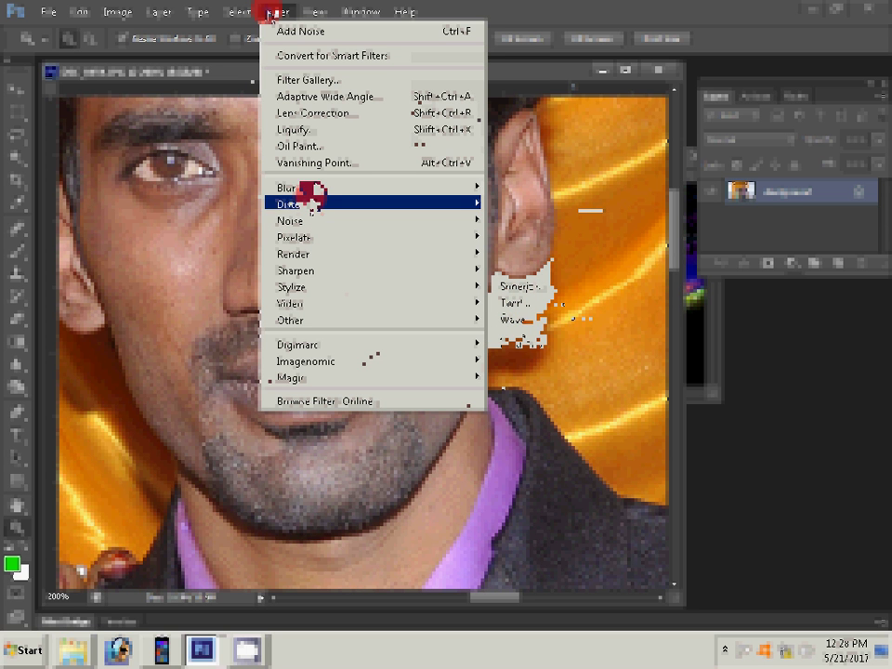
{"action": "mouse_move", "coordinate": [371, 188]}
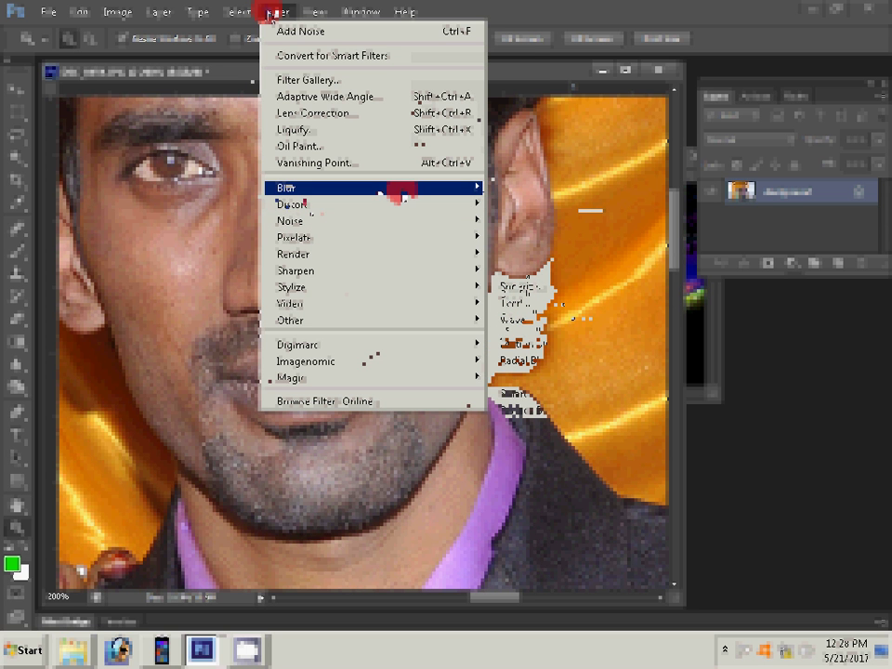
Apply Smart Blur with radius 7.7, threshold 25, Medium quality and Normal mode
{"action": "left_click", "coordinate": [304, 80]}
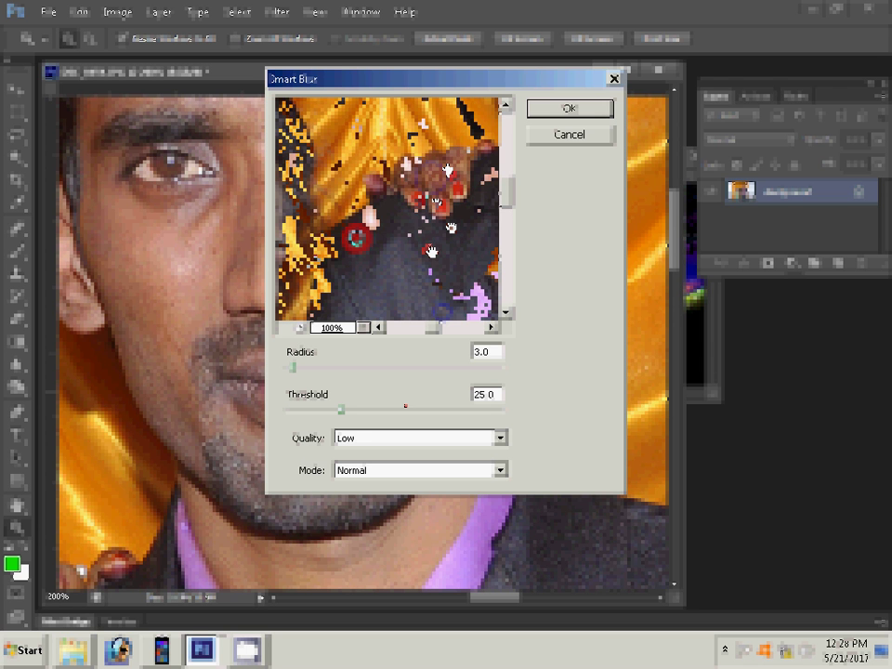
{"action": "key", "text": "Tab"}
{"action": "left_click_drag", "start_coordinate": [293, 367], "coordinate": [306, 372]}
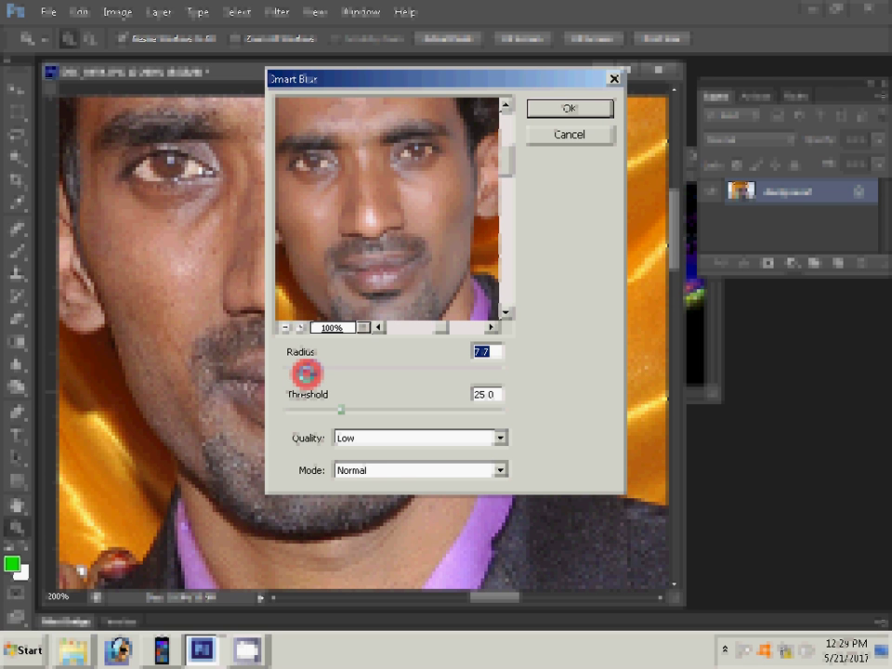
{"action": "left_click", "coordinate": [409, 438]}
{"action": "left_click", "coordinate": [394, 468]}
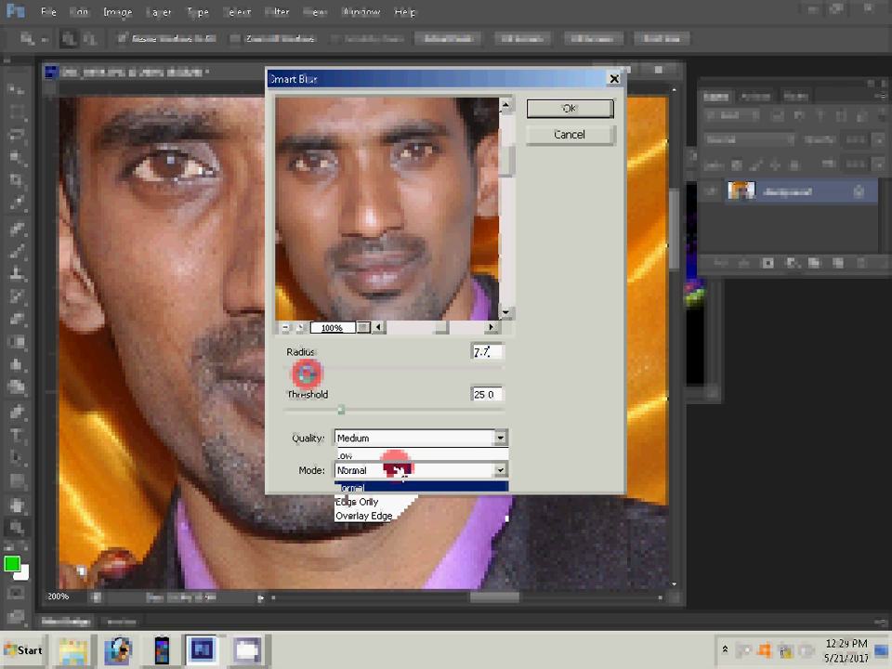
{"action": "left_click", "coordinate": [396, 470]}
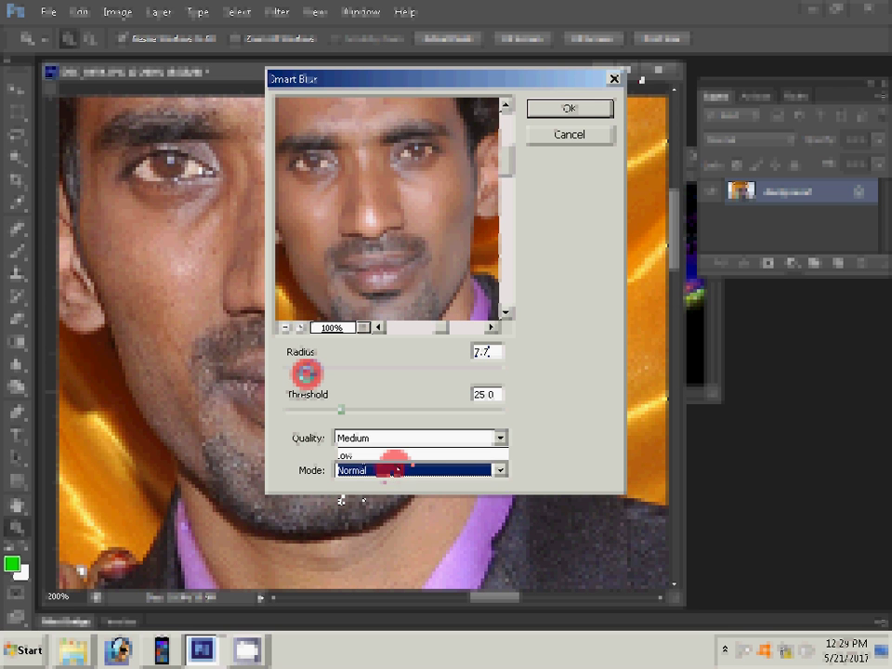
{"action": "left_click", "coordinate": [577, 108]}
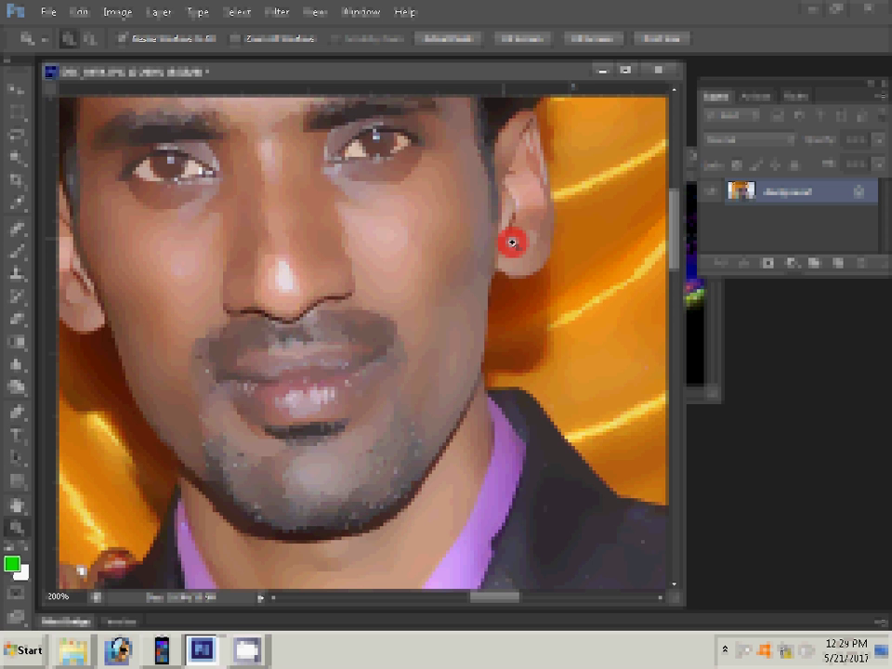
Fit the whole portrait on screen using the Zoom tool's Fit on Screen option
{"action": "right_click", "coordinate": [595, 237]}
{"action": "left_click", "coordinate": [600, 251]}
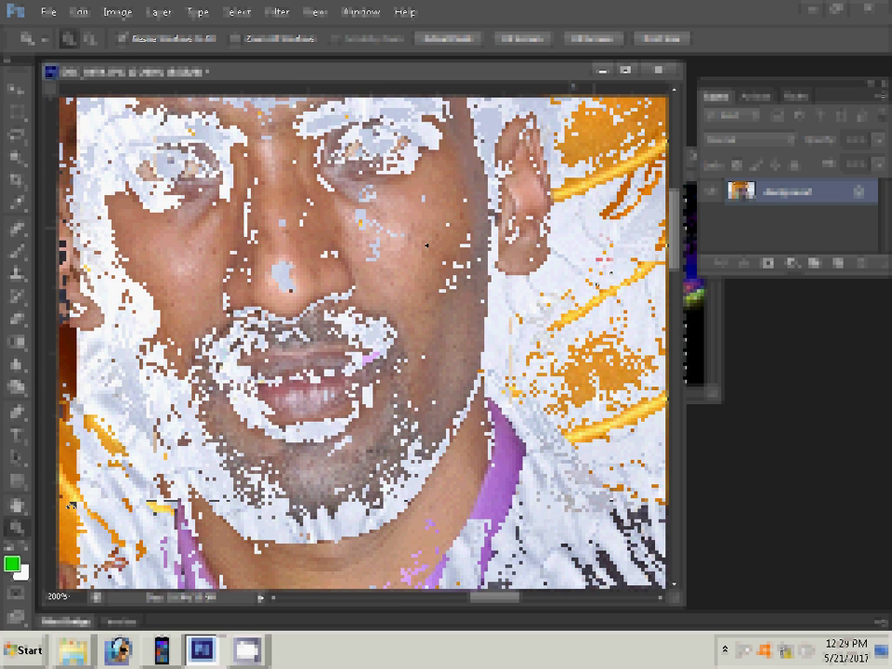
{"action": "right_click", "coordinate": [426, 244]}
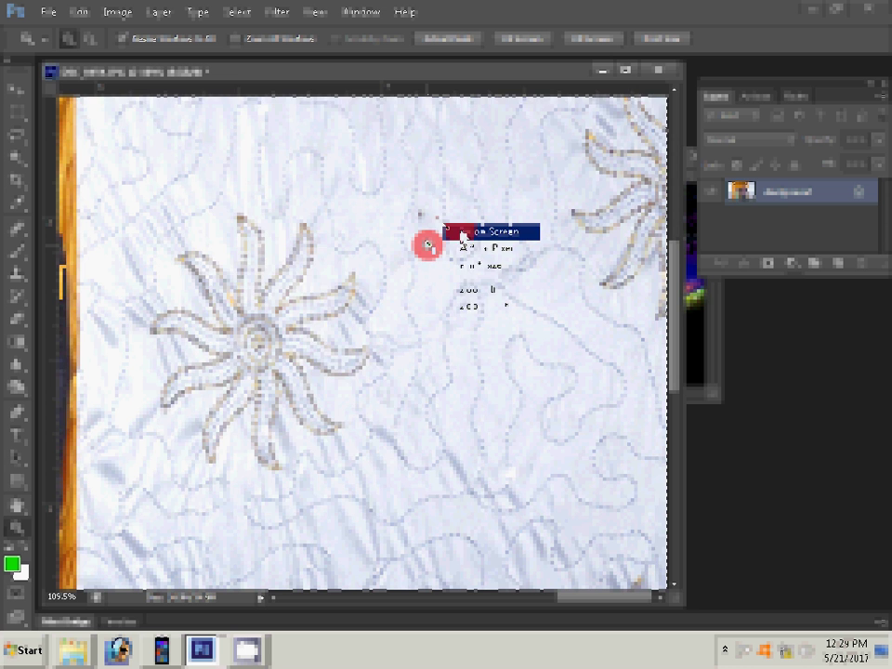
{"action": "left_click", "coordinate": [462, 232]}
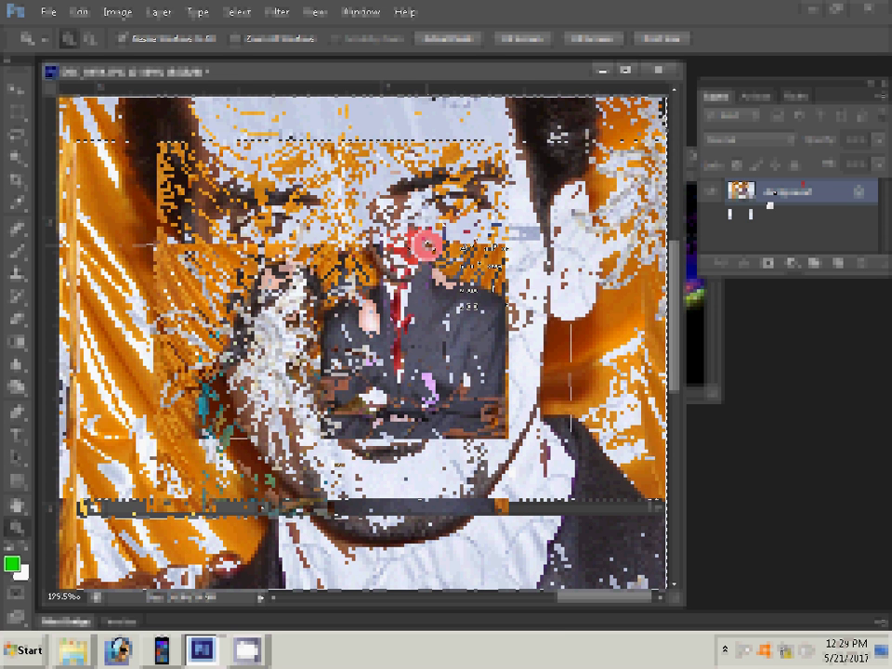
{"action": "left_click", "coordinate": [267, 13]}
{"action": "mouse_move", "coordinate": [290, 220]}
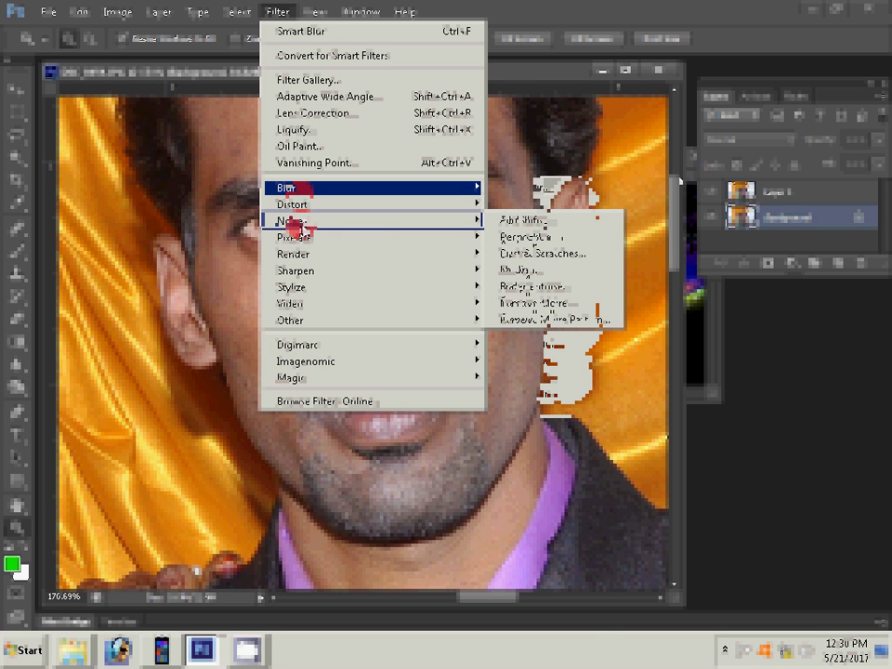
Apply a Surface Blur with radius 16 pixels and threshold 15 levels
{"action": "left_click", "coordinate": [522, 220]}
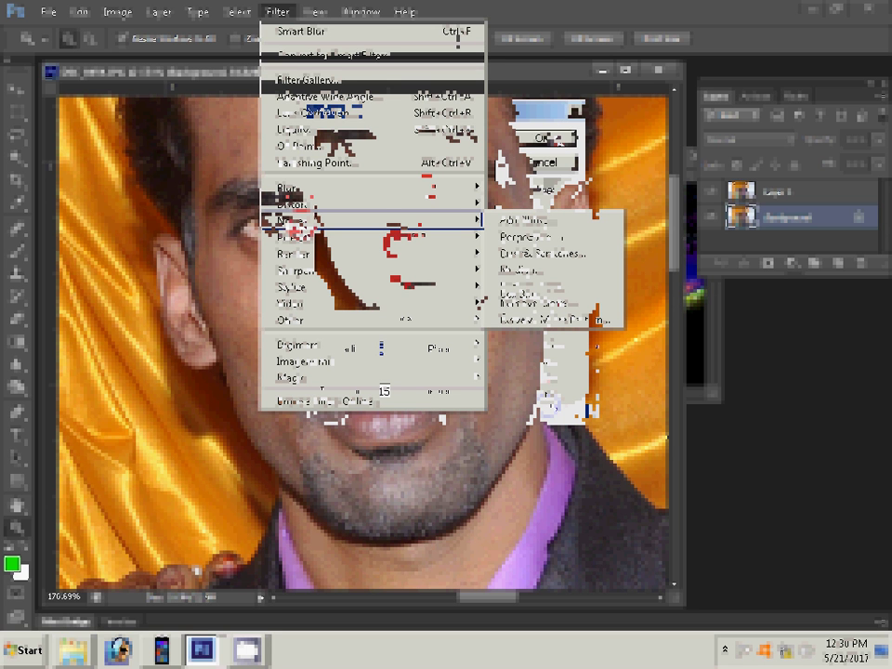
{"action": "type", "text": "16"}
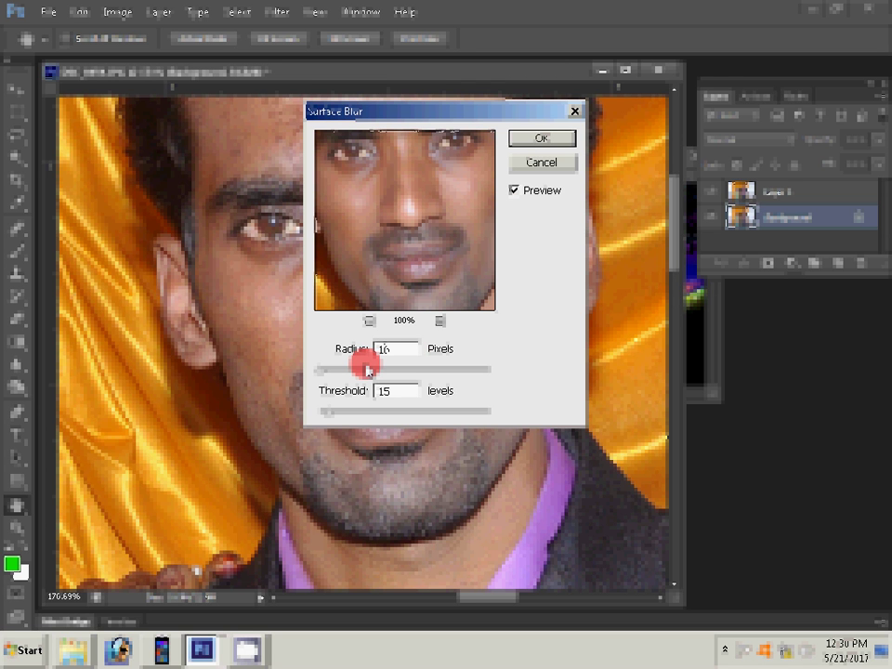
{"action": "left_click", "coordinate": [548, 140]}
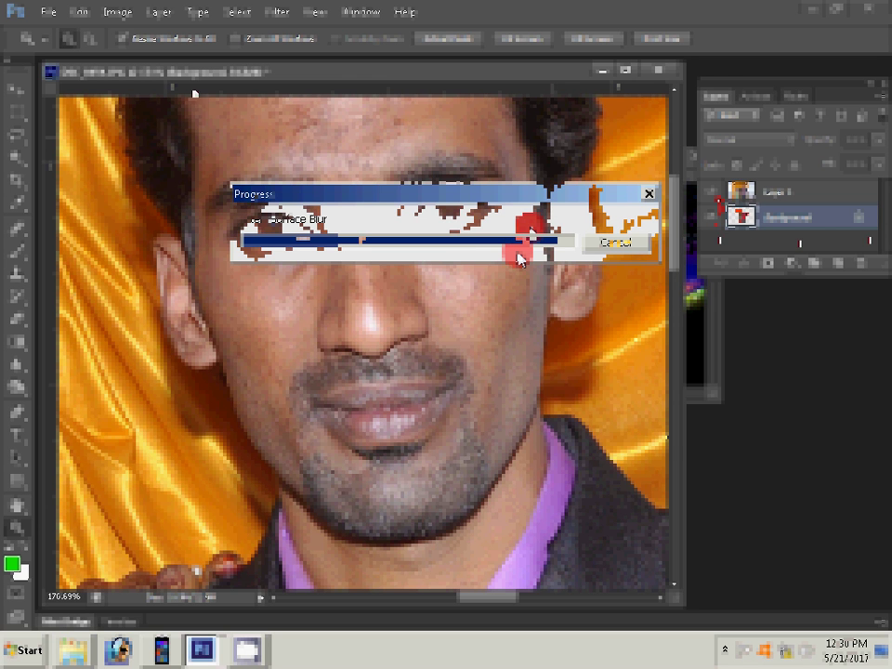
Let the Surface Blur finish processing and scroll down to the woman's face
{"action": "left_click", "coordinate": [248, 15]}
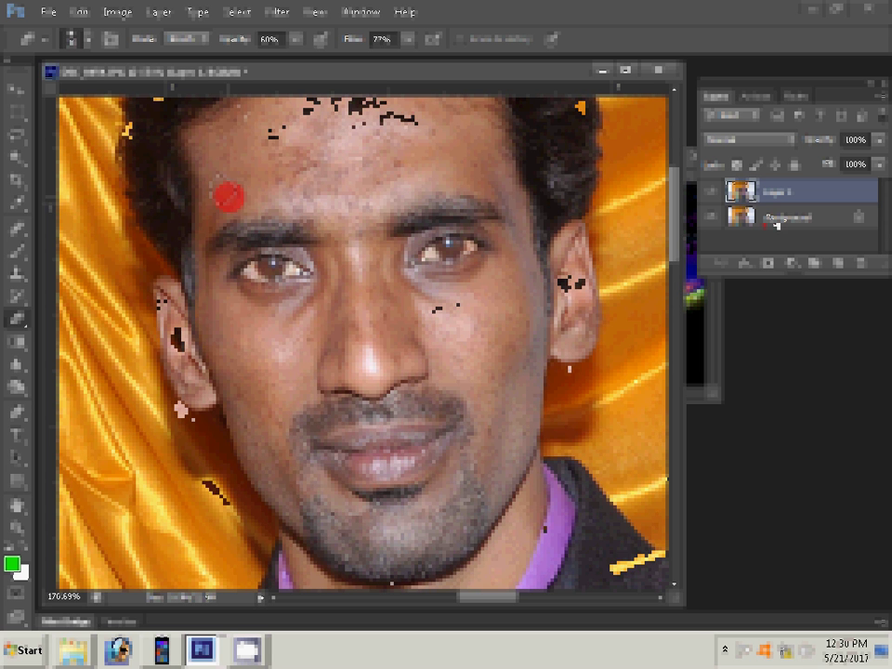
{"action": "left_click", "coordinate": [273, 12]}
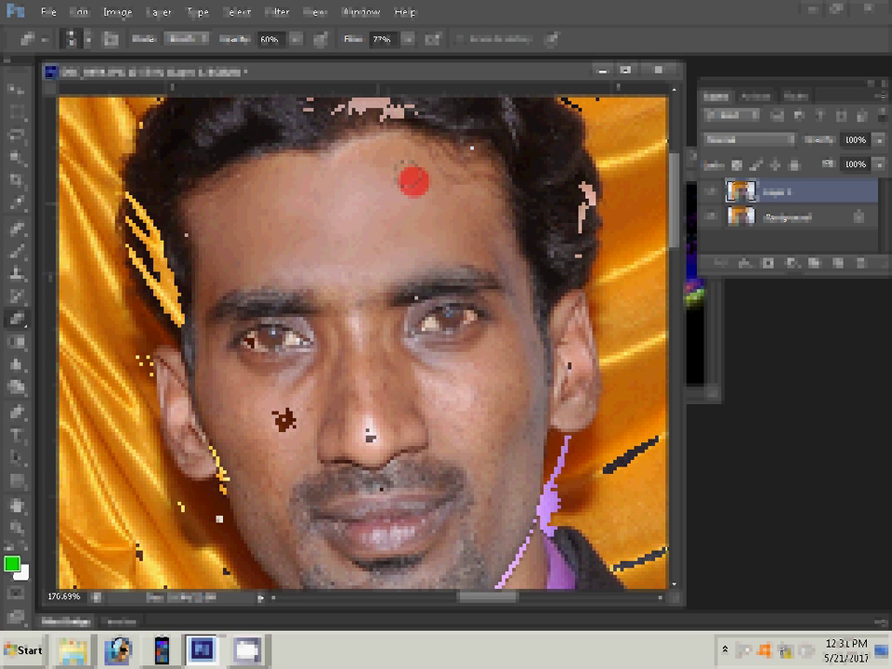
{"action": "scroll", "coordinate": [414, 182], "scroll_direction": "down", "scroll_amount": 3}
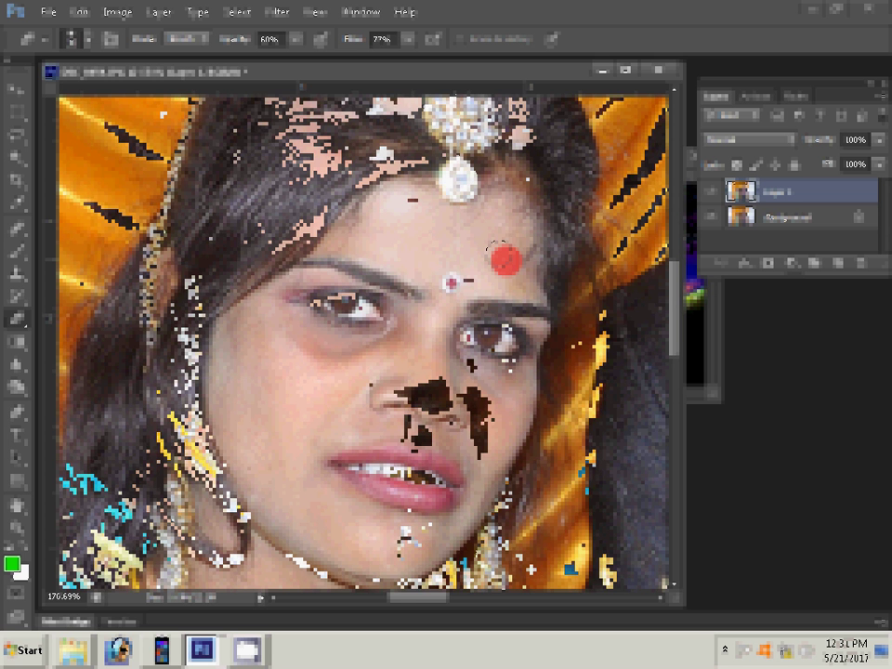
Set the midtone Color Balance to 0, -14, -33, warming the face toward yellow
{"action": "scroll", "coordinate": [305, 375], "scroll_direction": "down", "scroll_amount": 5}
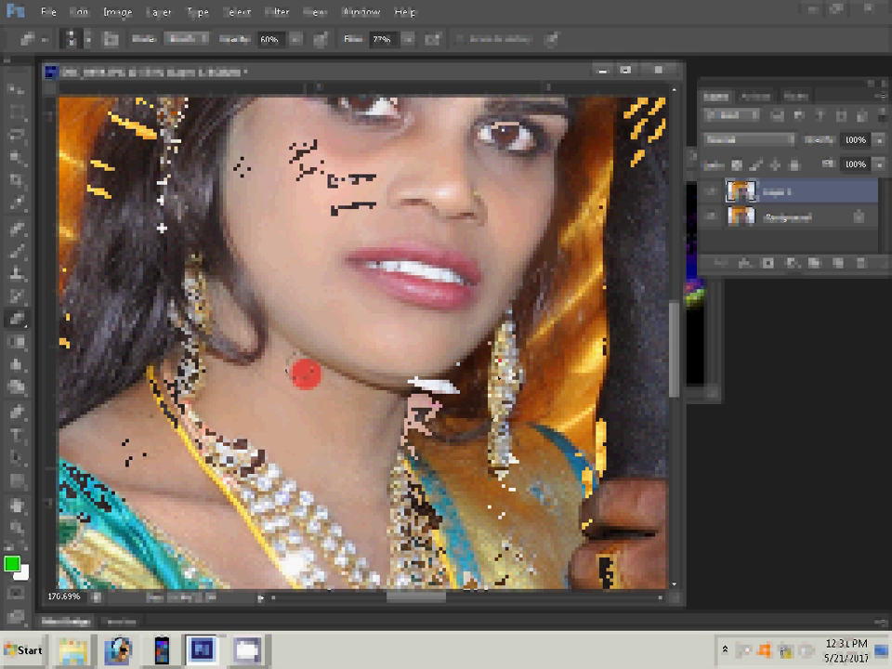
{"action": "key", "text": "ctrl+b"}
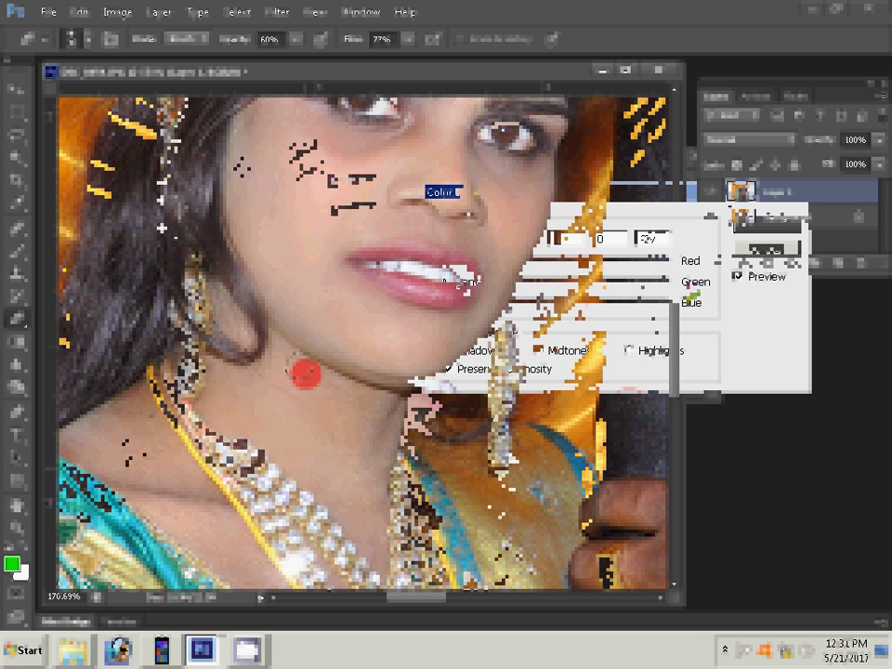
{"action": "mouse_move", "coordinate": [580, 311]}
{"action": "left_mouse_down"}
{"action": "mouse_move", "coordinate": [569, 311]}
{"action": "mouse_move", "coordinate": [582, 282]}
{"action": "mouse_move", "coordinate": [569, 282]}
{"action": "left_mouse_up"}
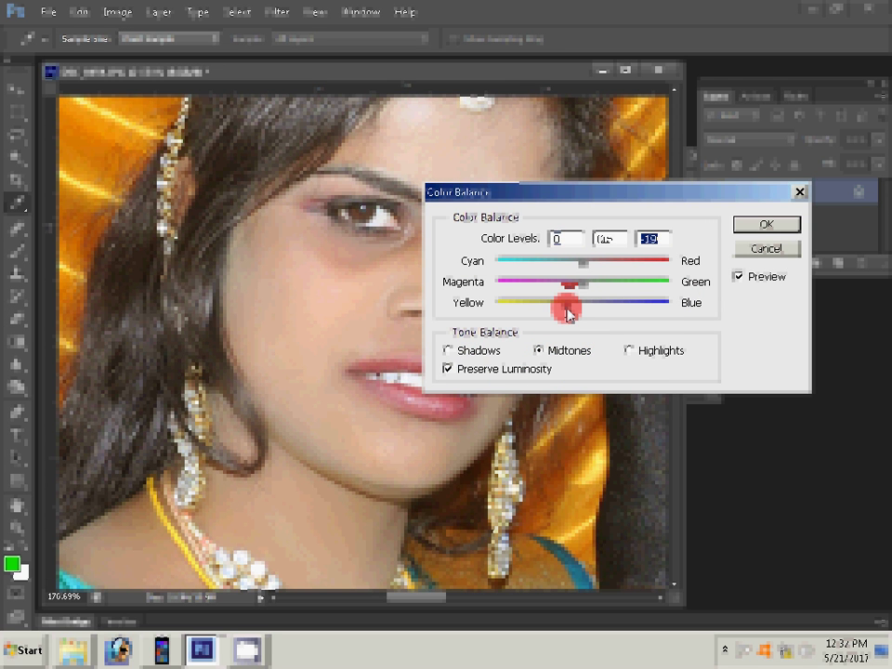
{"action": "key", "text": "shift+Tab"}
{"action": "key", "text": "Up"}
{"action": "key", "text": "Tab"}
{"action": "key", "text": "Down"}
{"action": "key", "text": "Down"}
{"action": "key", "text": "Down"}
{"action": "left_click_drag", "start_coordinate": [568, 312], "coordinate": [567, 313]}
{"action": "key", "text": "Tab"}
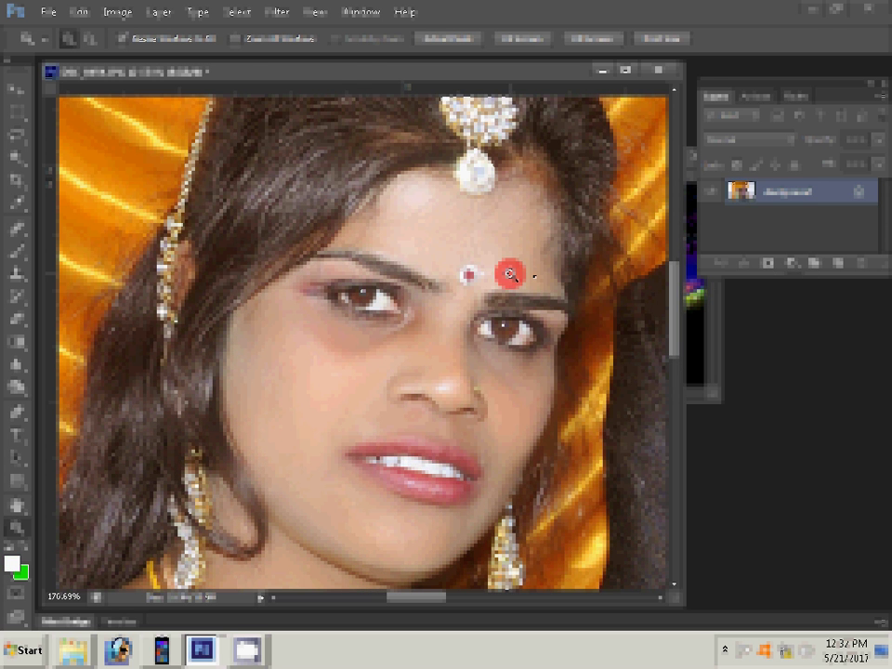
Bring up the Zoom tool's context menu over the canvas to zoom out
{"action": "right_click", "coordinate": [510, 274]}
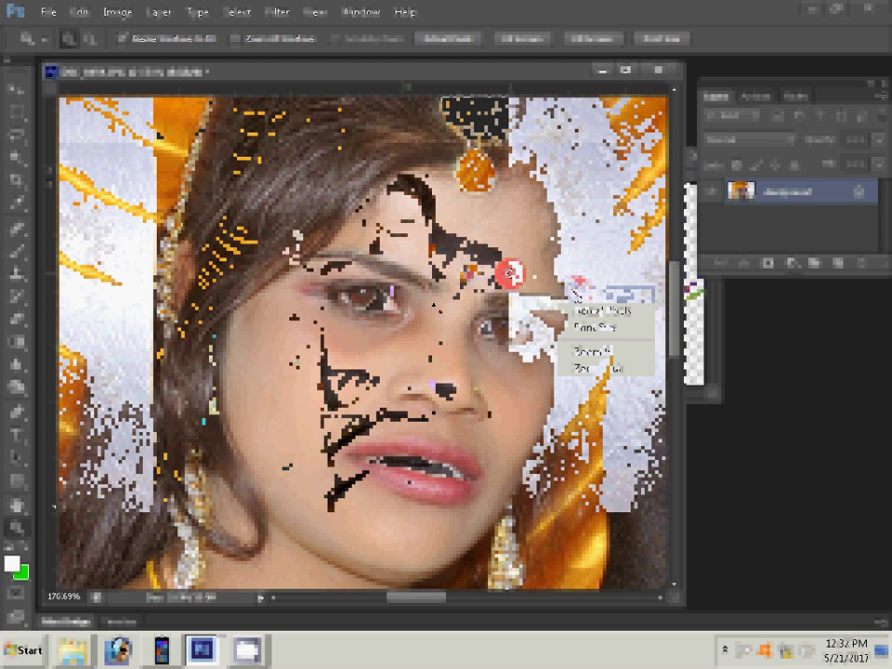